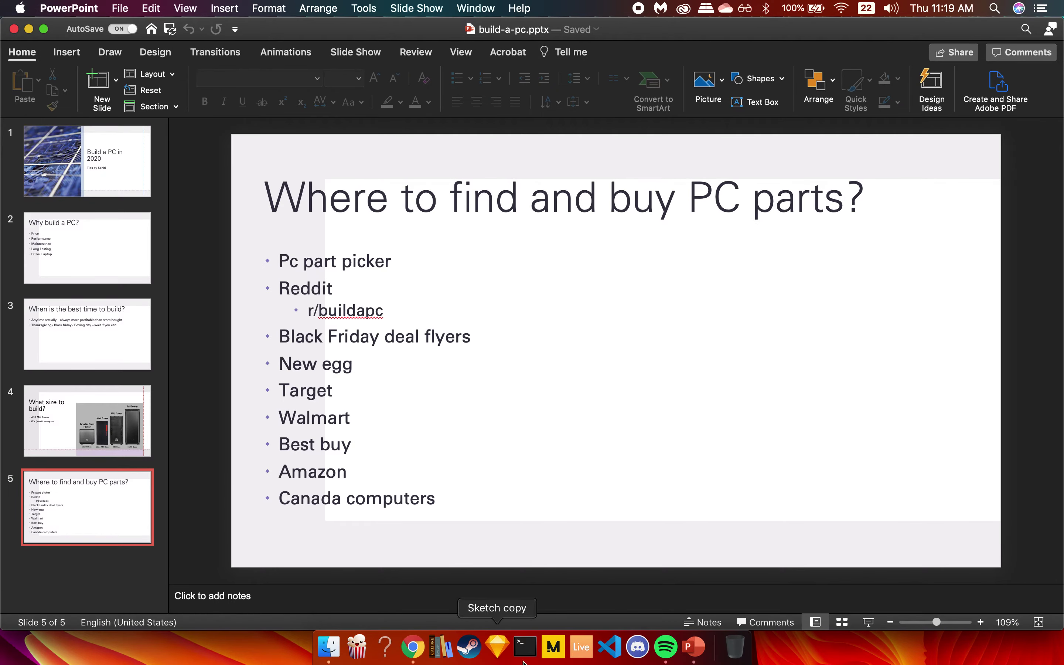
- Leave the slideshow and bring Chrome forward with a new tab on Google
click(413, 647)
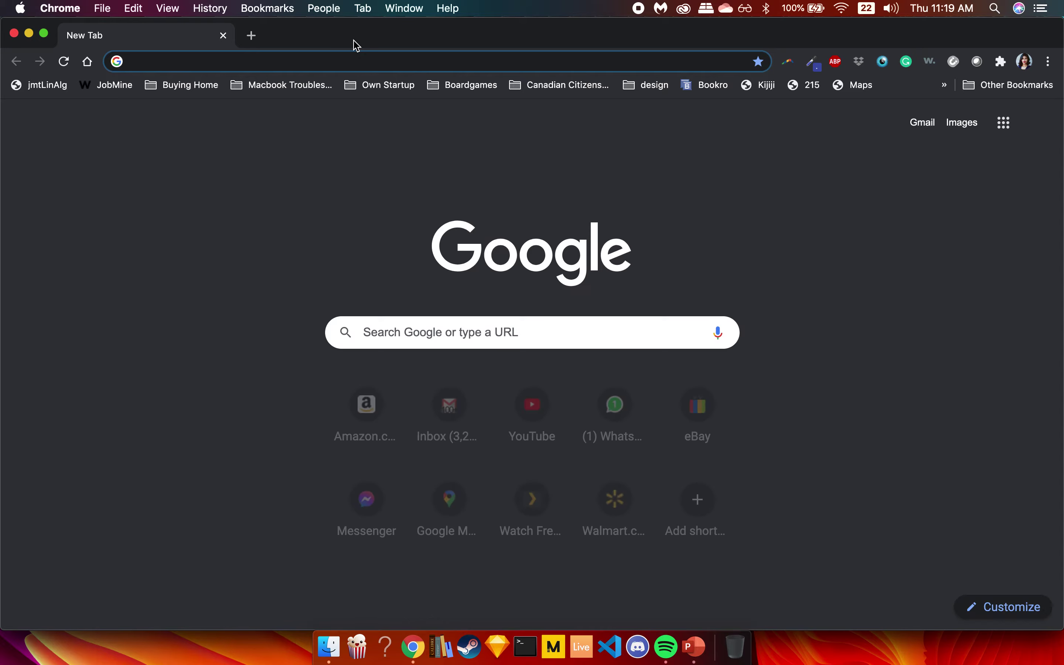
- Load pcpartpicker.com/list/ to show the Ryzen 7 3800X System Builder parts list
text(pcpartpicker.com/list/)
key(Return)
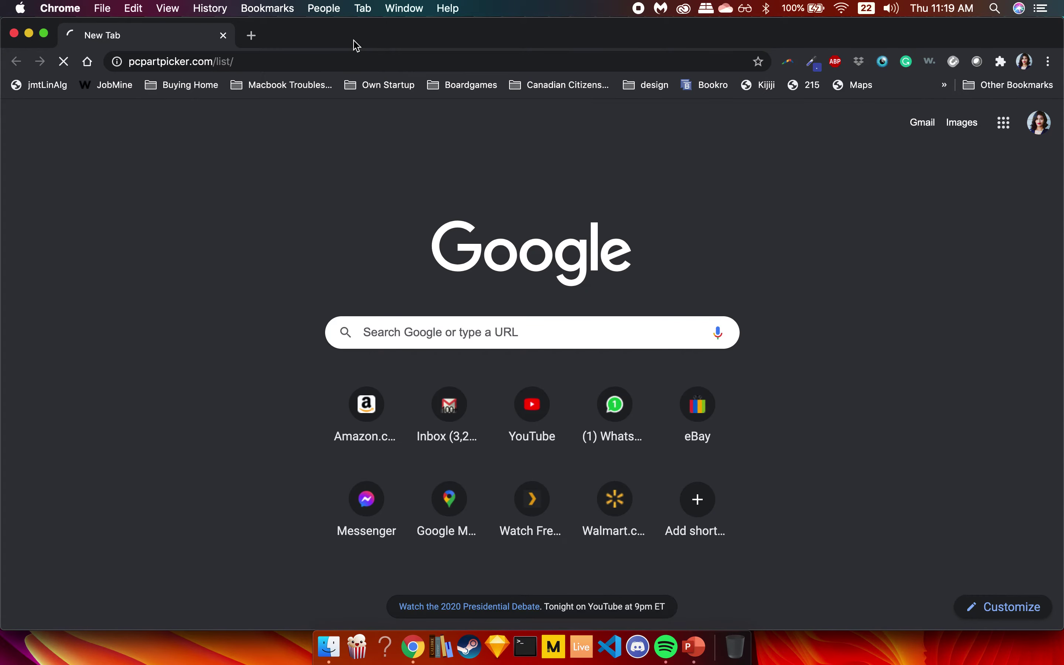
scroll(361, 386, down, 15)
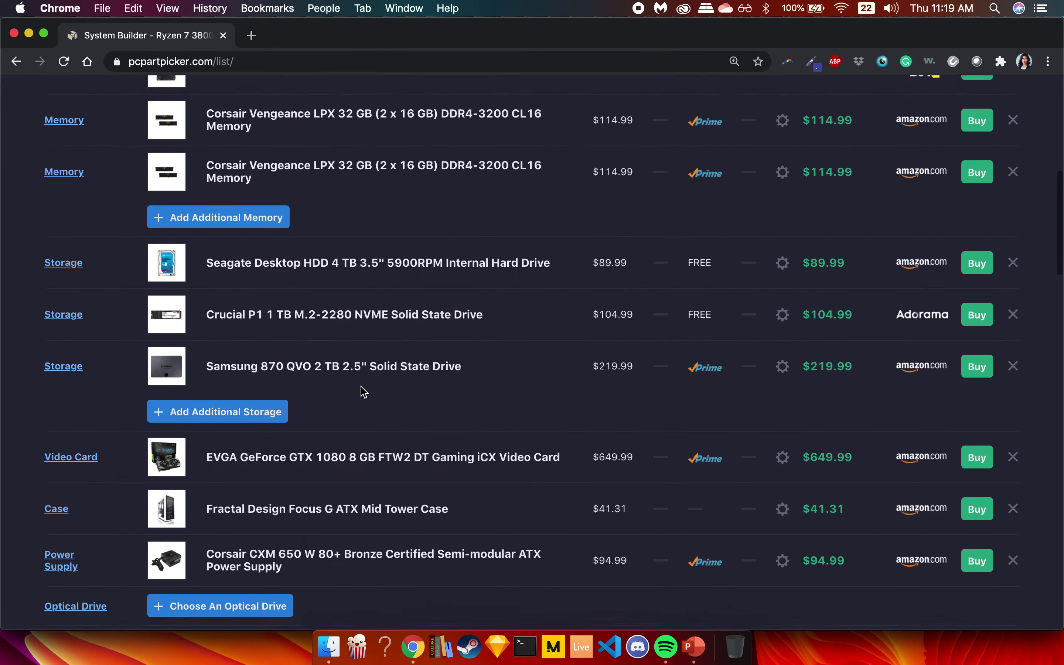
scroll(363, 391, up, 10)
scroll(363, 392, up, 5)
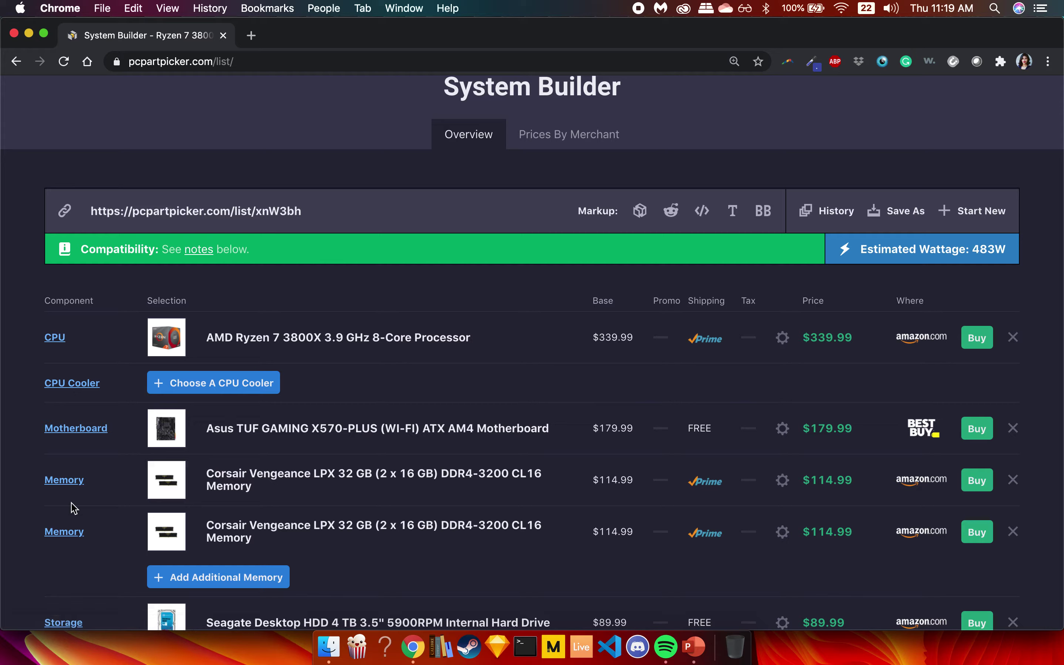
- Review the build's components and prices, then browse storage drives to add
scroll(74, 508, down, 1)
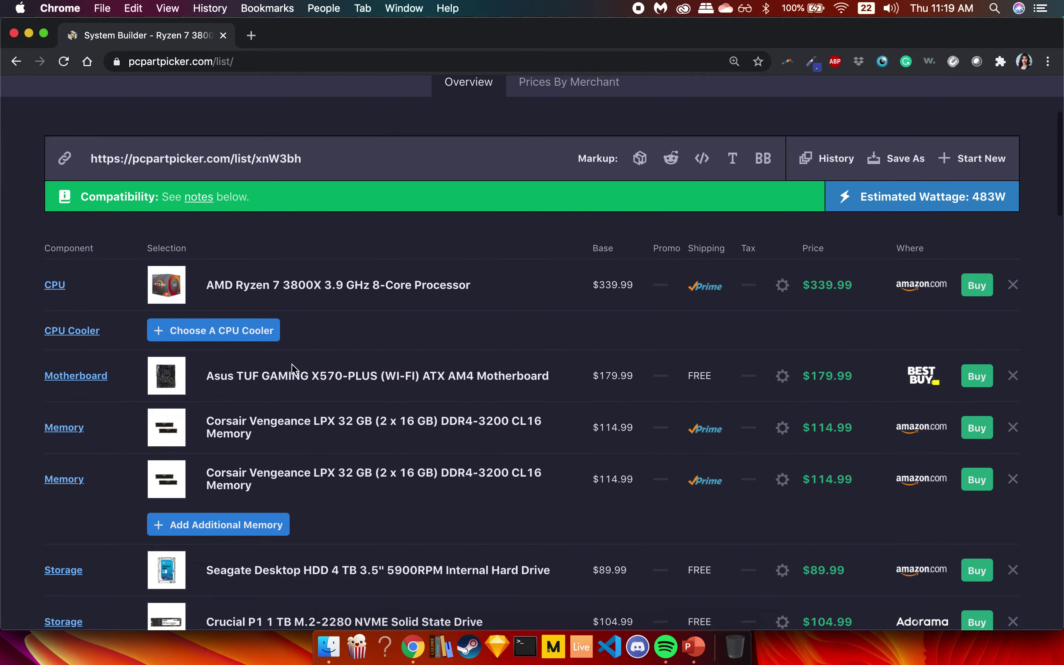
scroll(215, 357, down, 5)
scroll(215, 355, down, 5)
scroll(214, 356, up, 2)
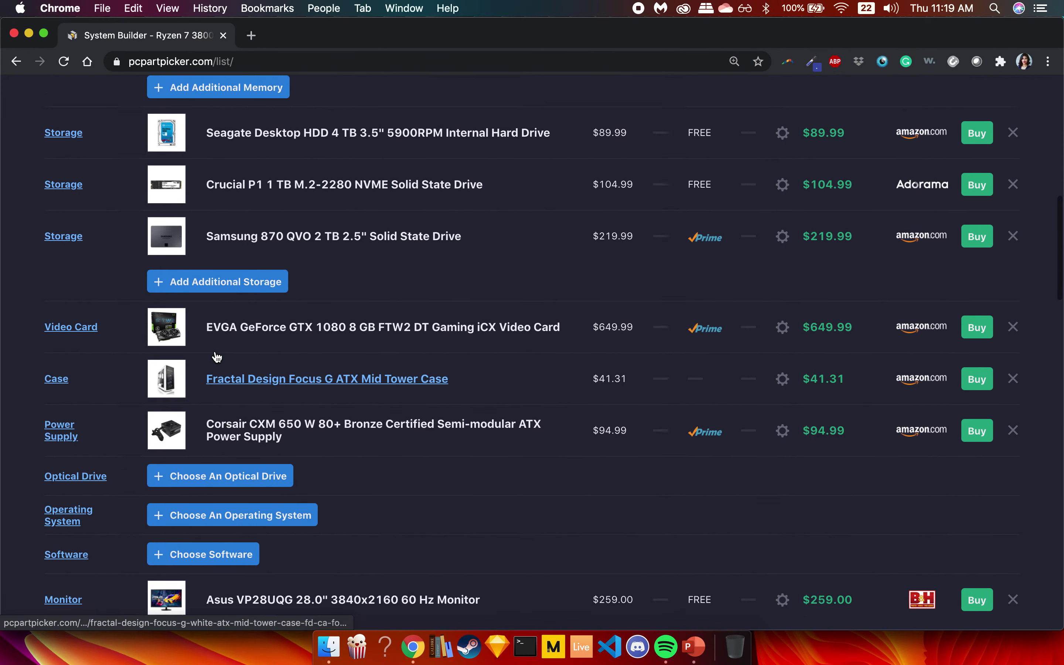
click(218, 342)
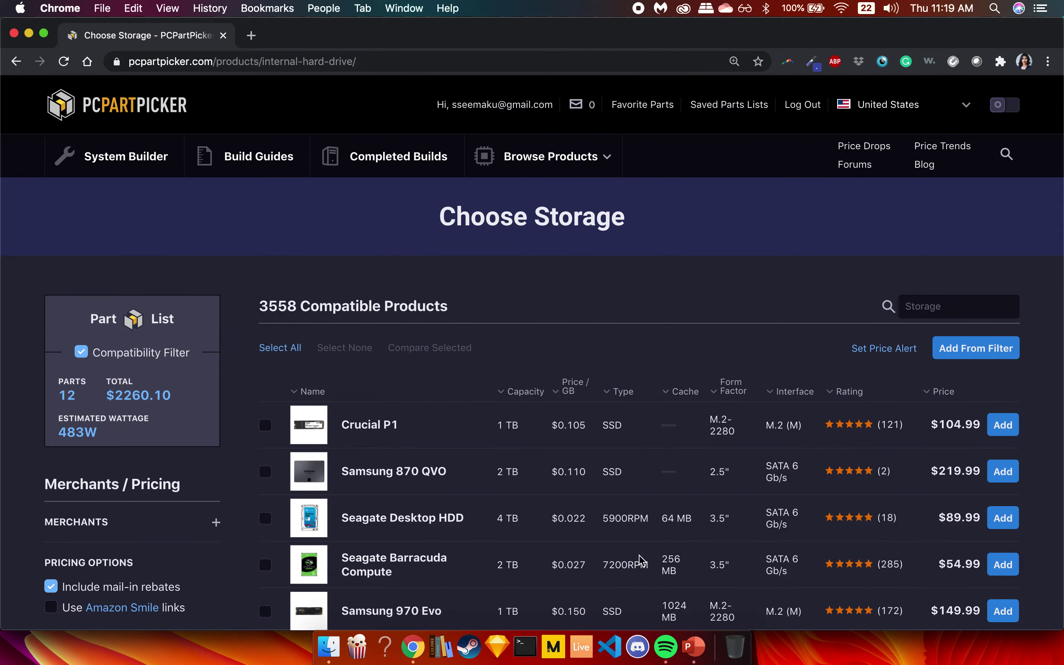
scroll(567, 526, down, 2)
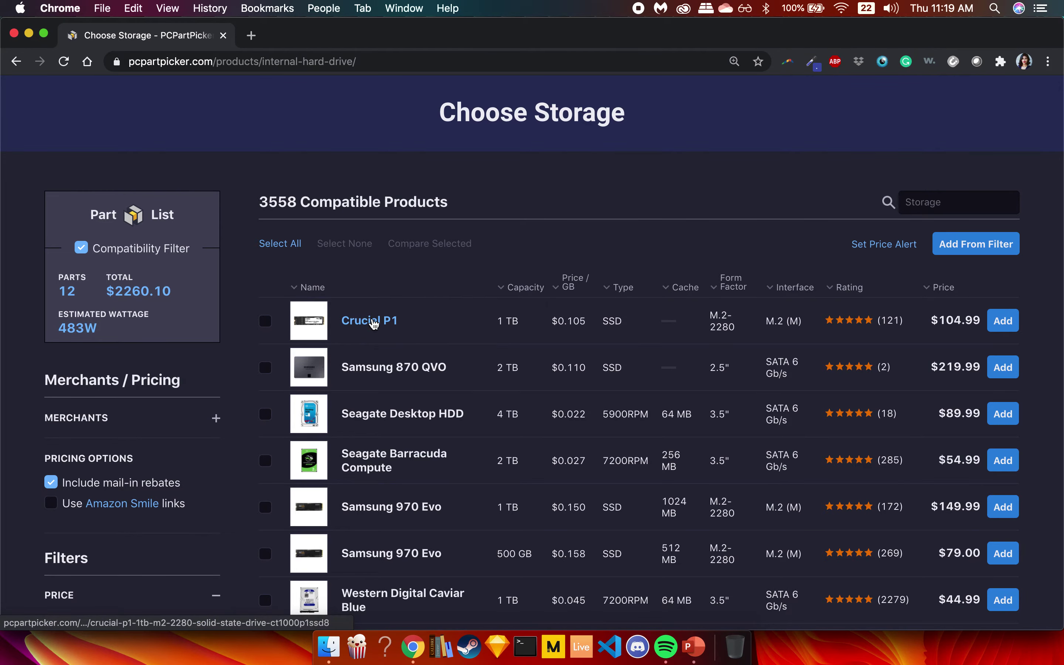
scroll(375, 324, down, 2)
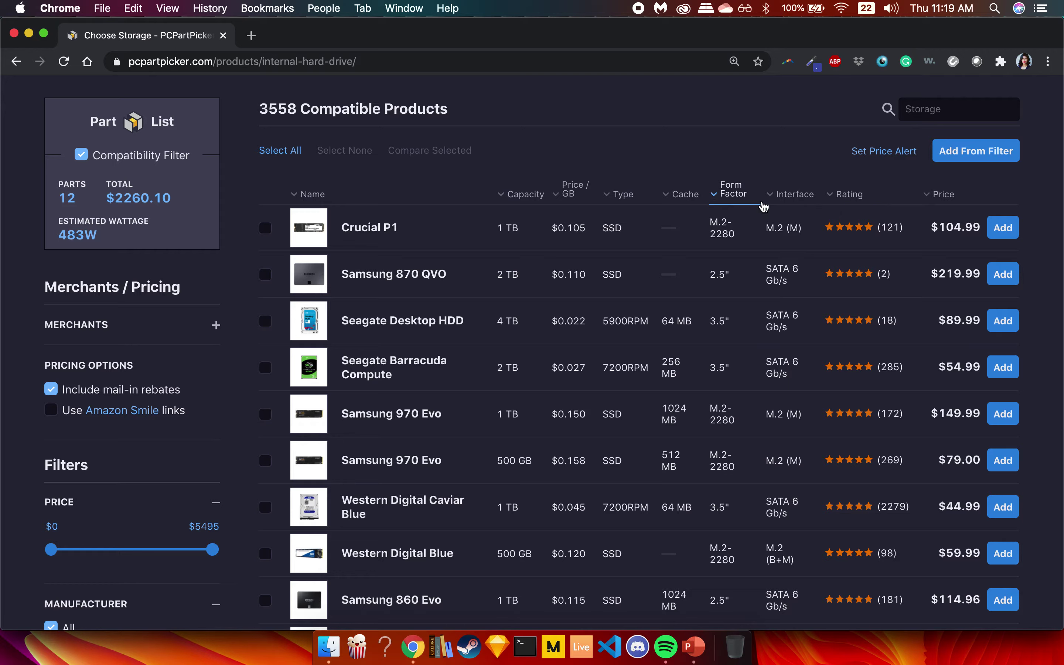
scroll(119, 383, down, 10)
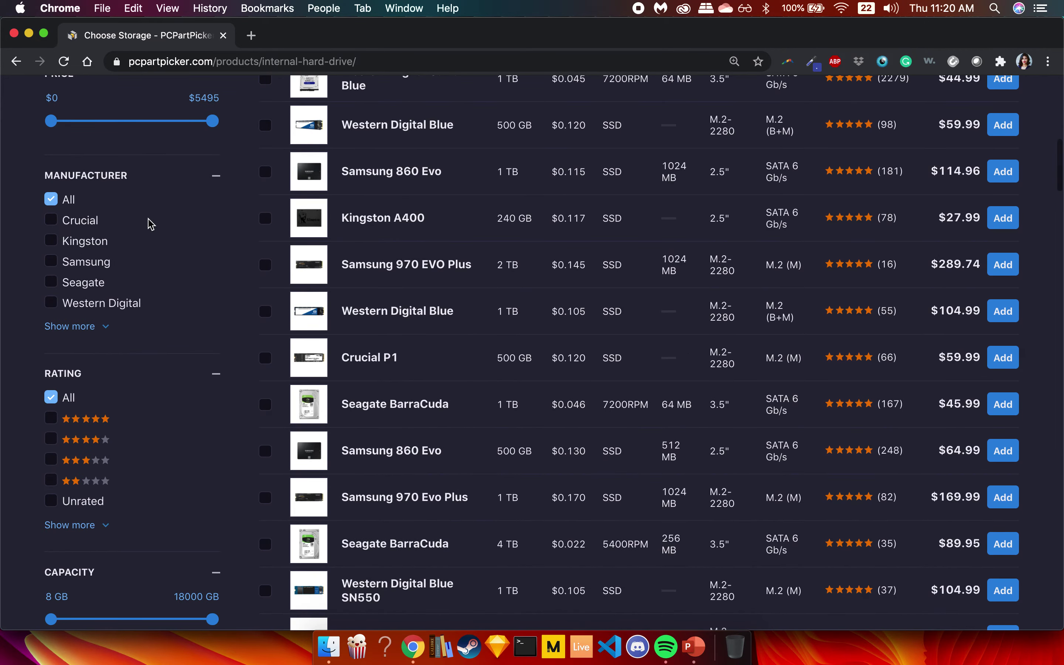
scroll(150, 196, up, 2)
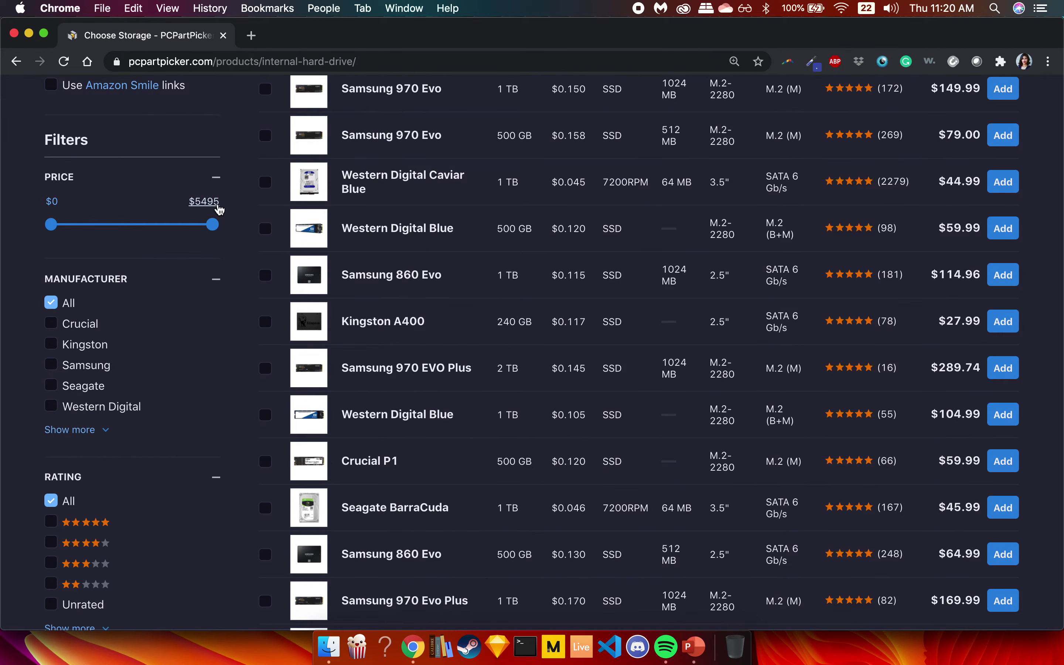
scroll(191, 385, down, 7)
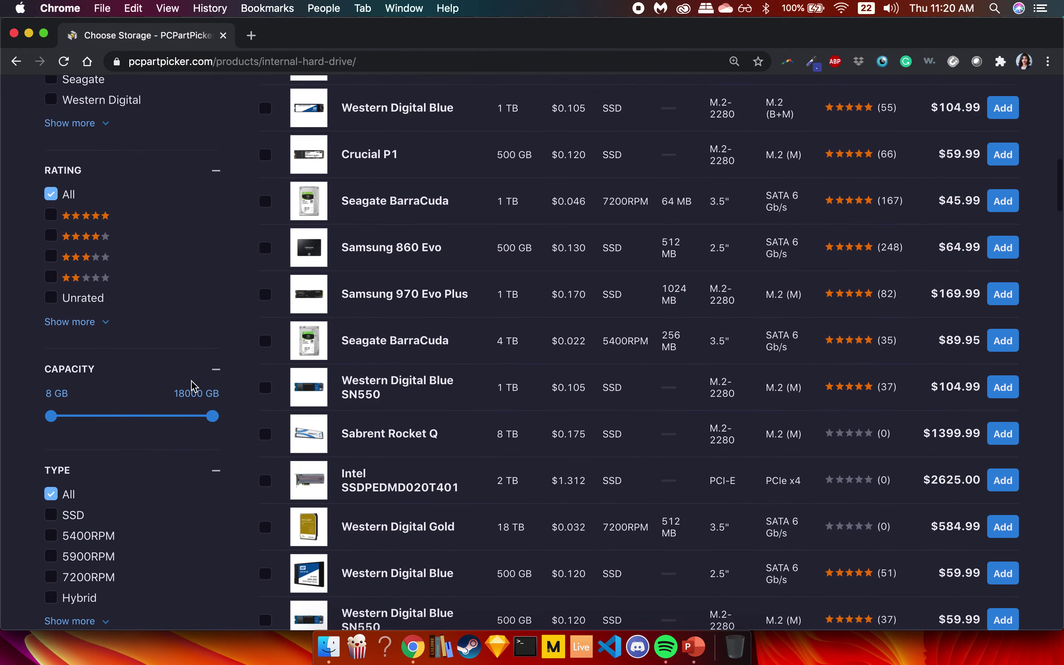
scroll(72, 385, down, 7)
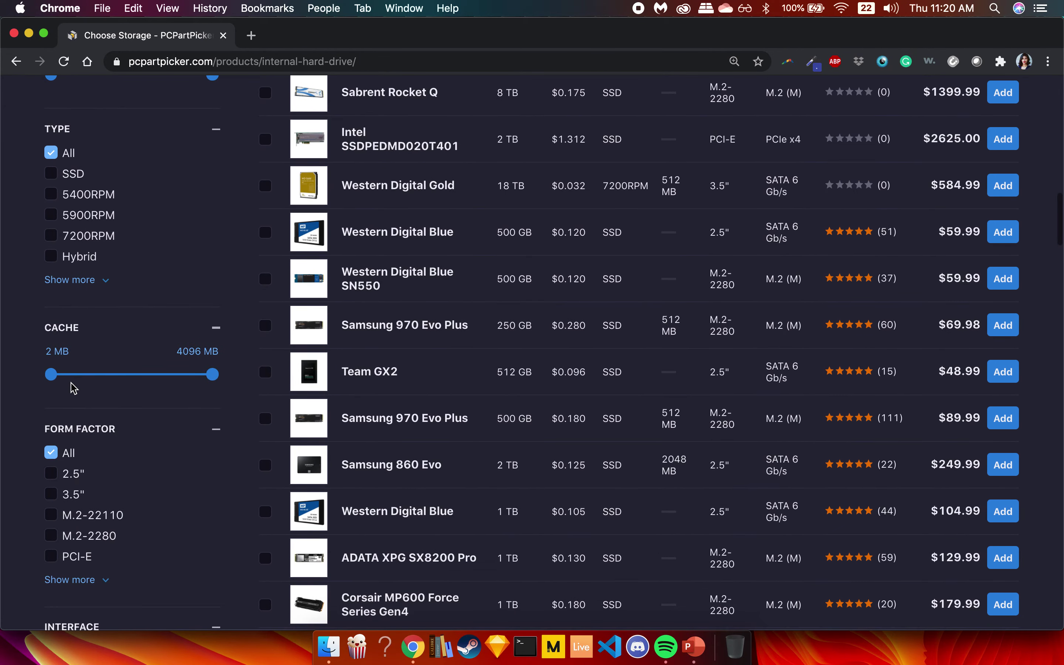
scroll(86, 489, down, 11)
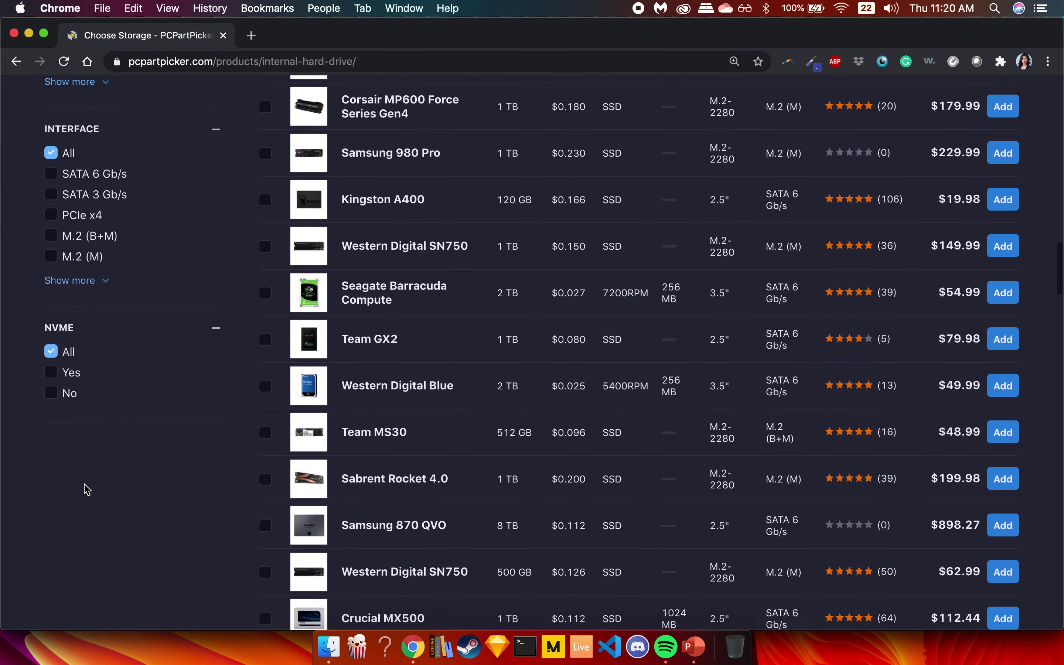
scroll(86, 489, up, 20)
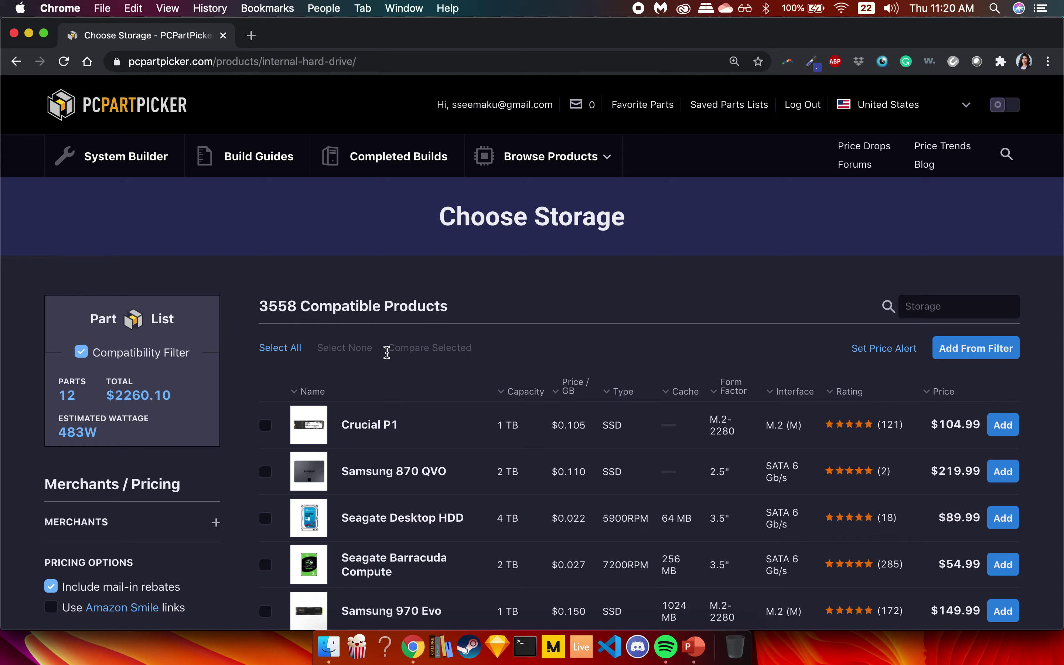
scroll(387, 352, down, 1)
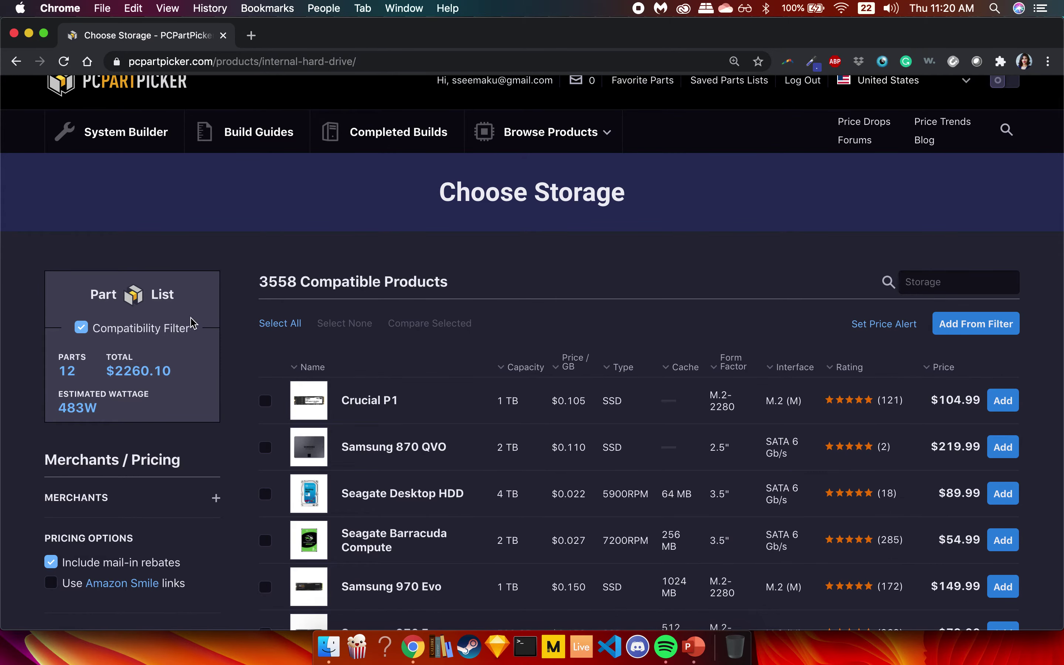
click(15, 62)
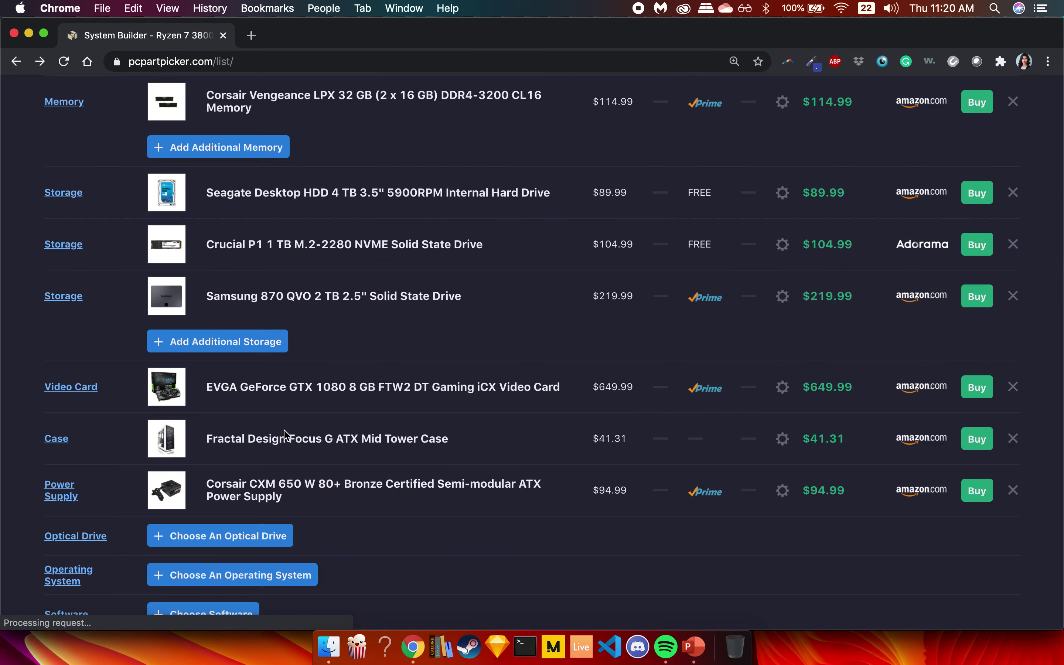
- Take the parts list out of full screen and view Chrome beside PowerPoint in Mission Control
scroll(285, 436, up, 6)
scroll(285, 435, up, 2)
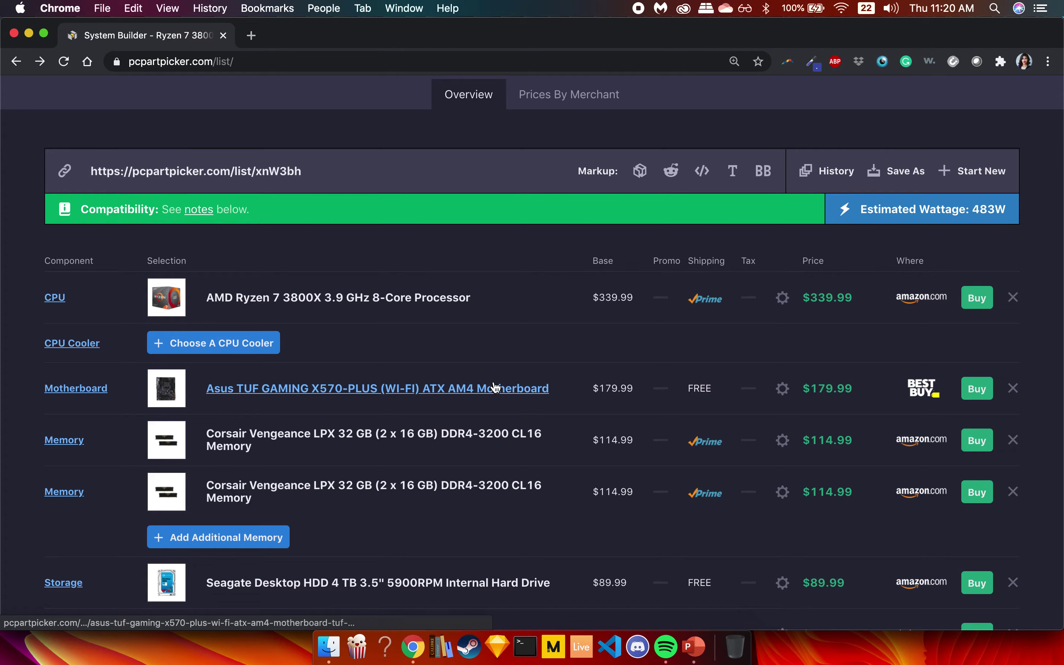
key(ctrl+alt+BackSpace)
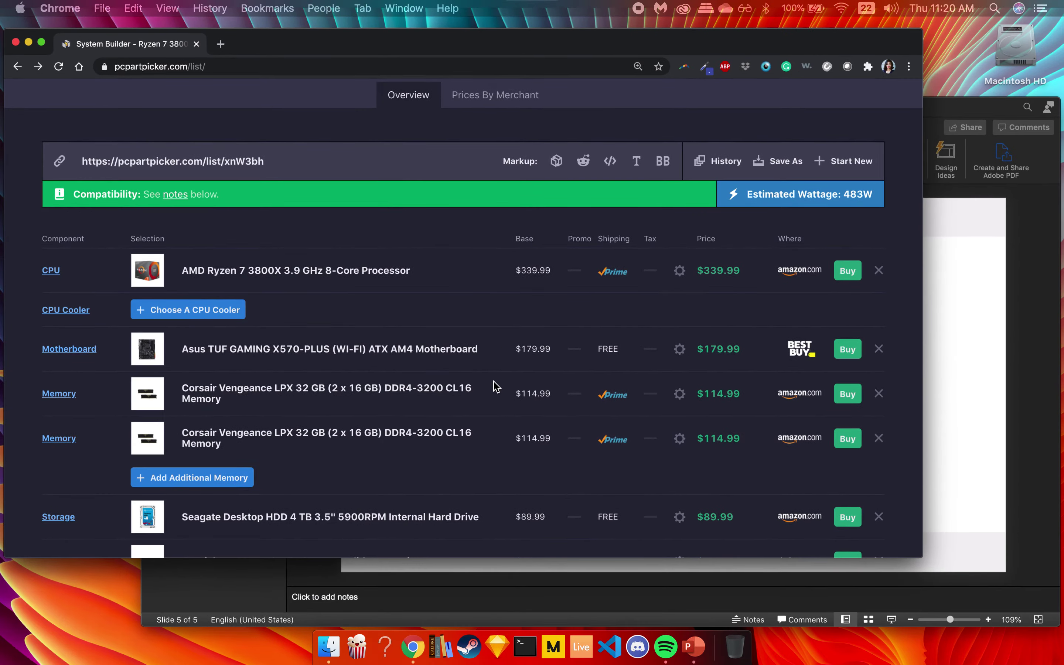
key(ctrl+Up)
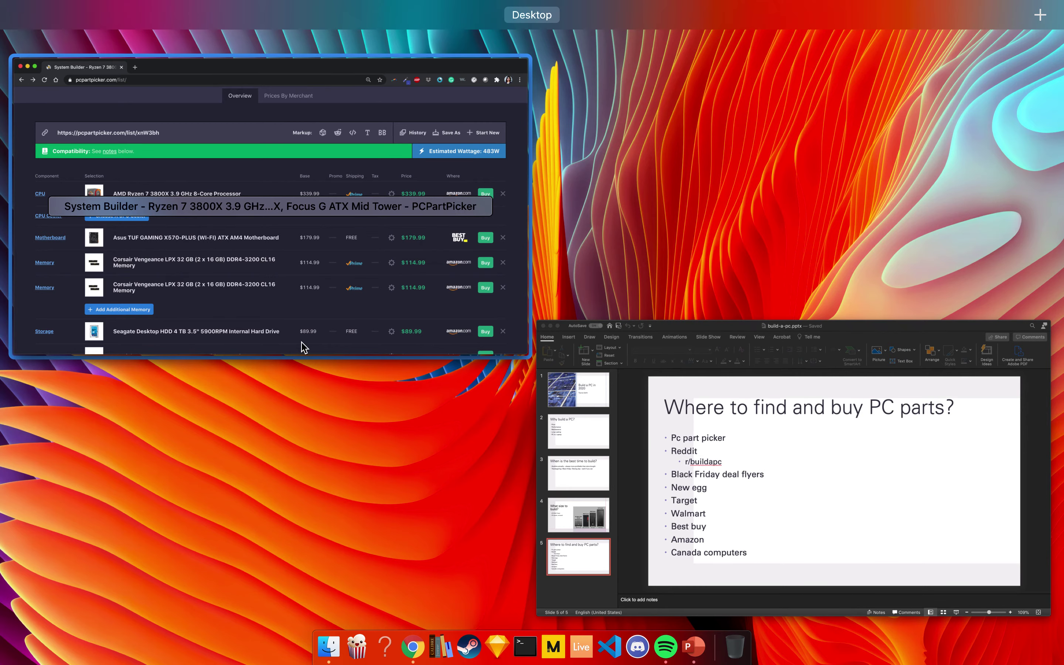
click(779, 542)
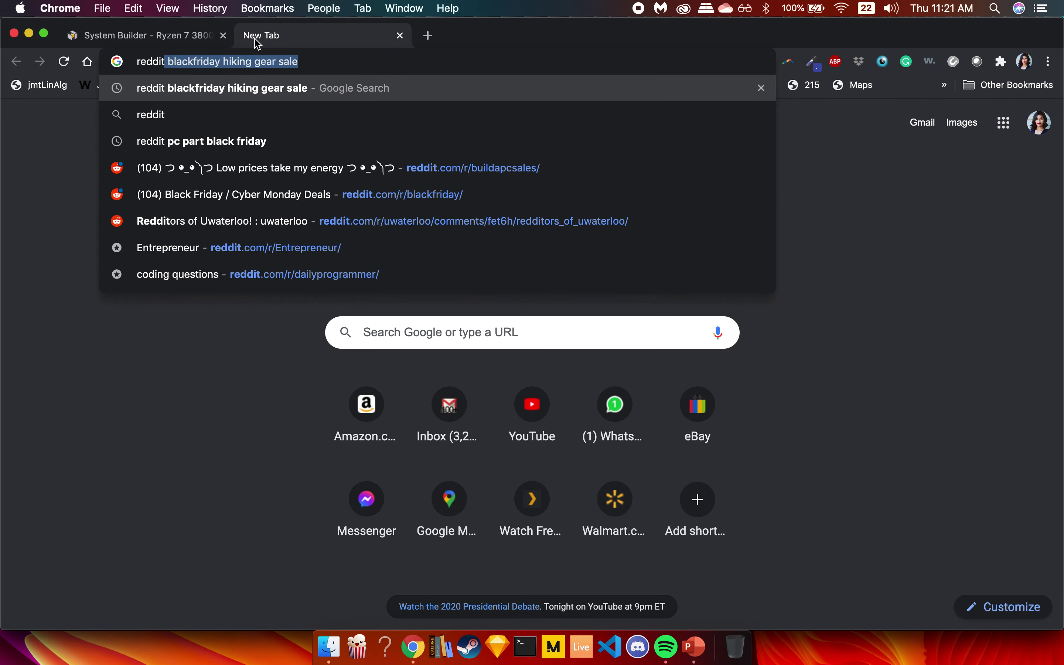
- Search Google for 'reddit blackfriday pc parts', removing the unwanted autocompleted words
key(BackSpace)
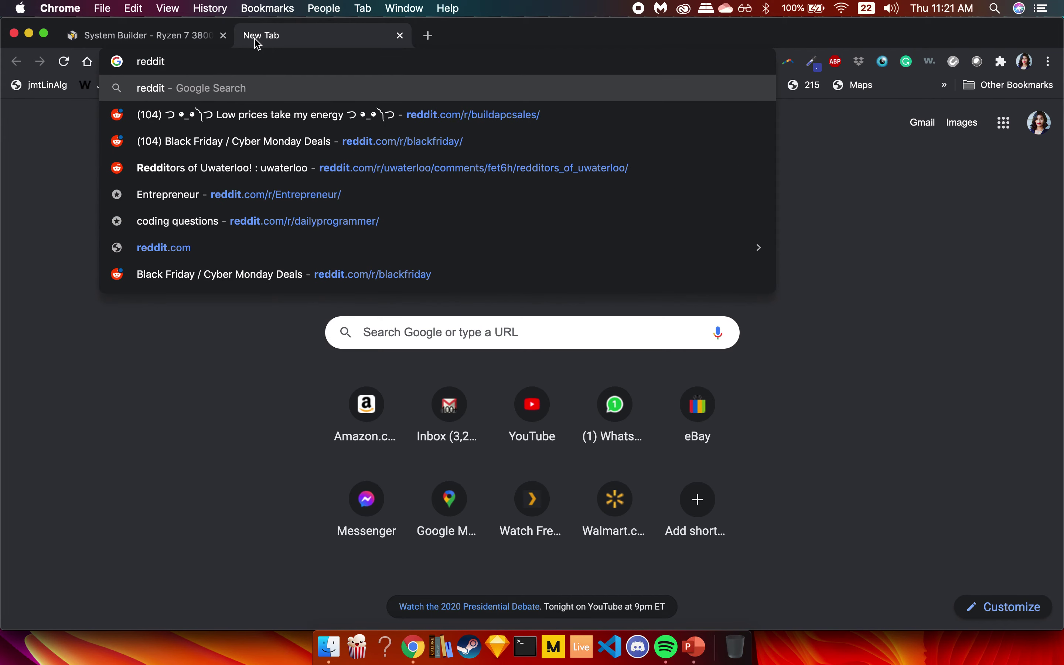
text( blac)
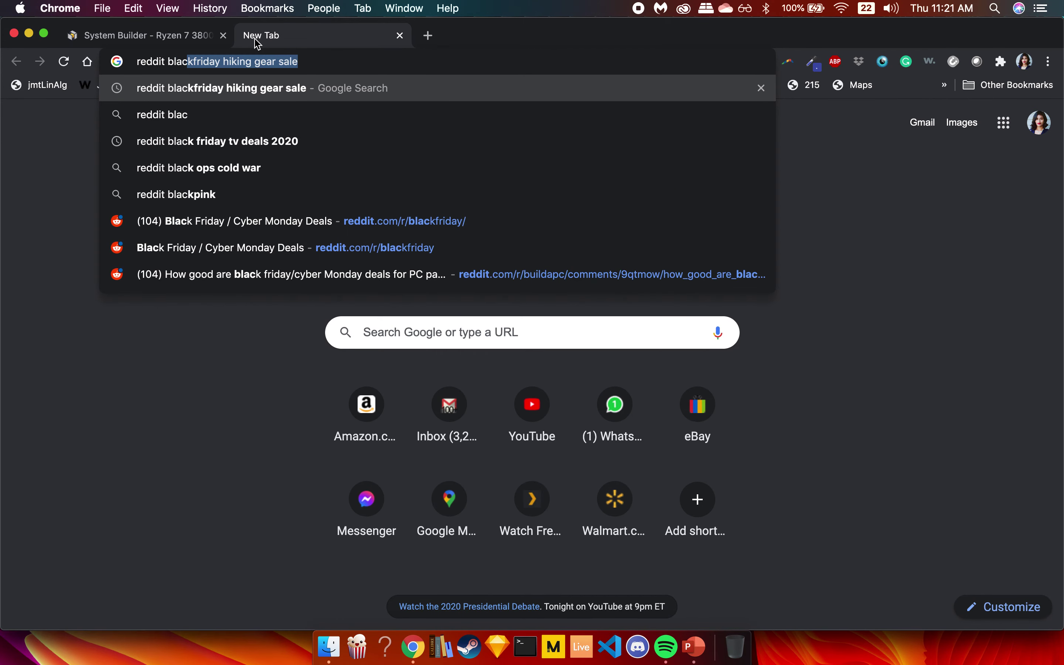
key(Right)
key(BackSpace)
key(BackSpace)
key(BackSpace)
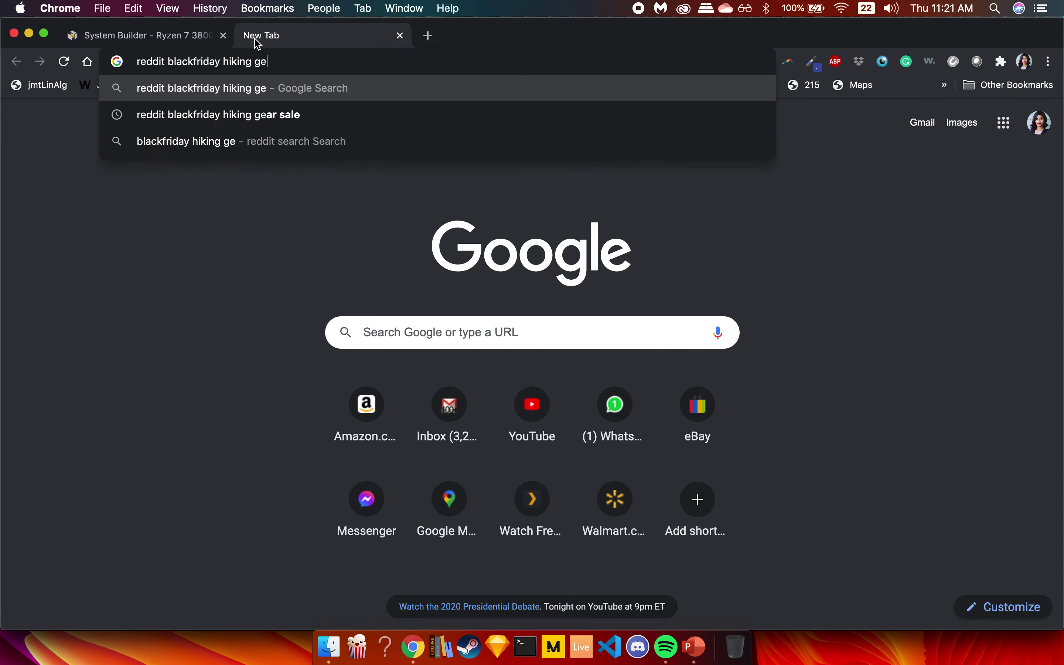
key(BackSpace)
key(BackSpace)
key(BackSpace)
text(pc)
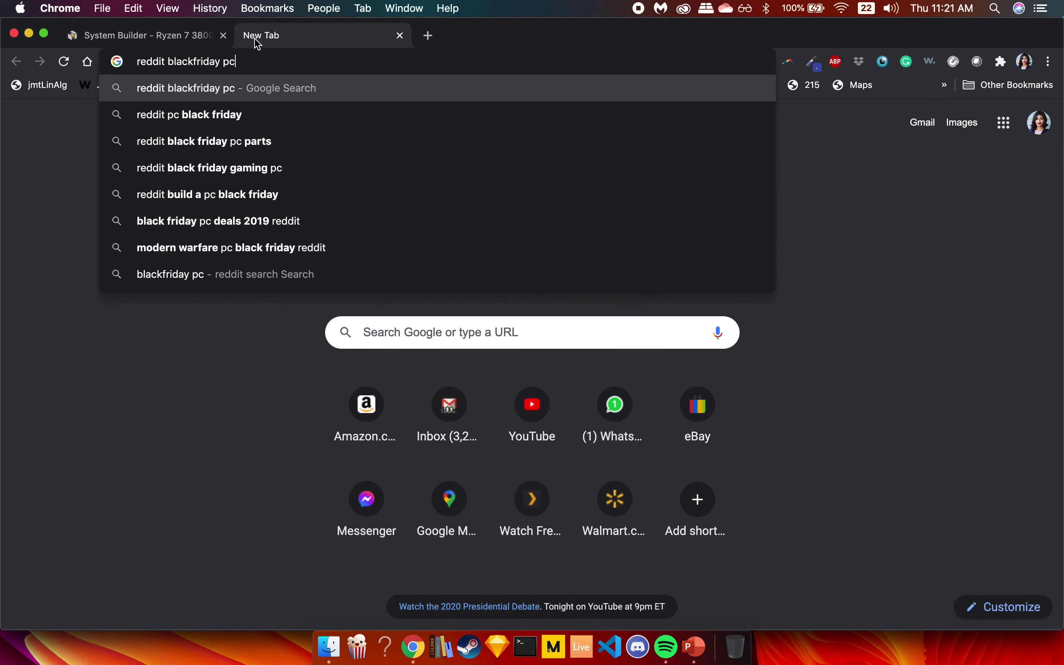
text( parts)
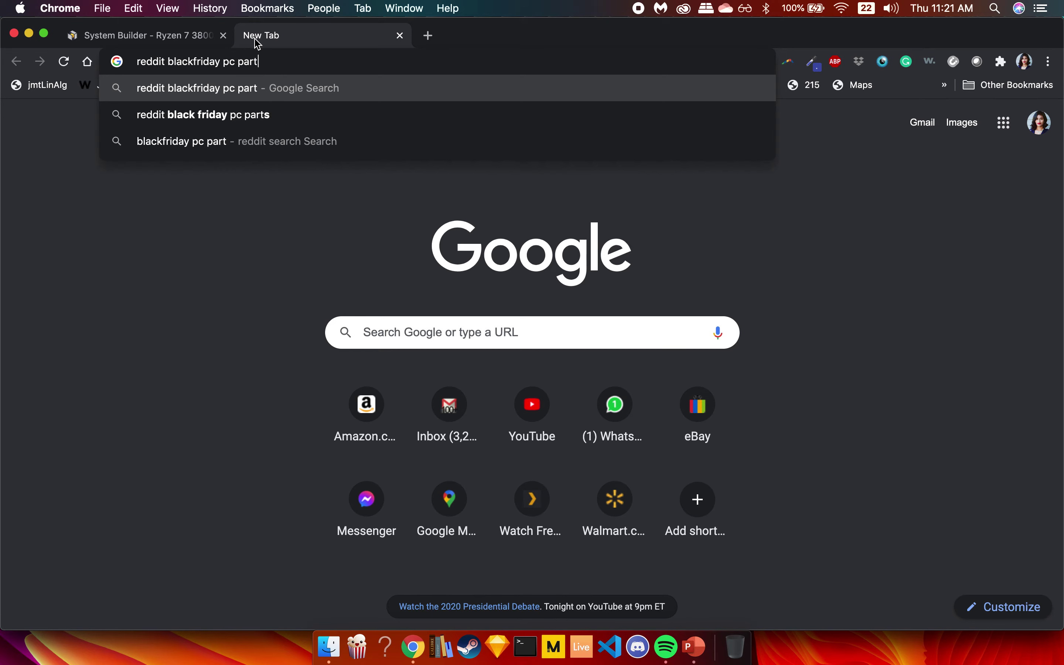
key(Return)
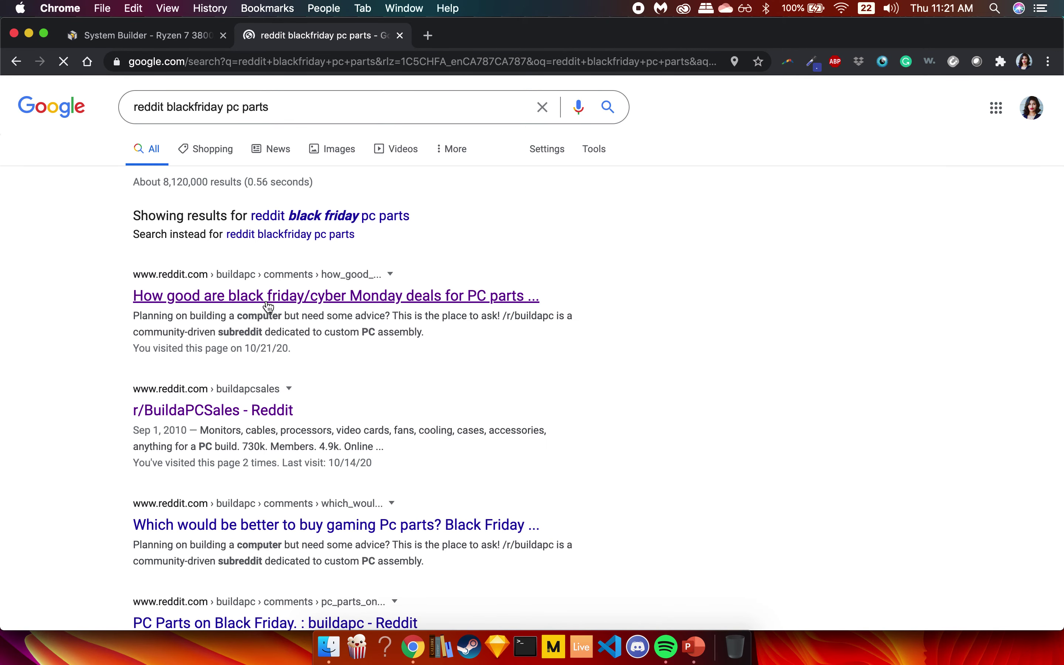
- Open r/BuildaPCSales, browse its monitor, SSD, case and prebuilt deals, then return to PowerPoint
click(154, 416)
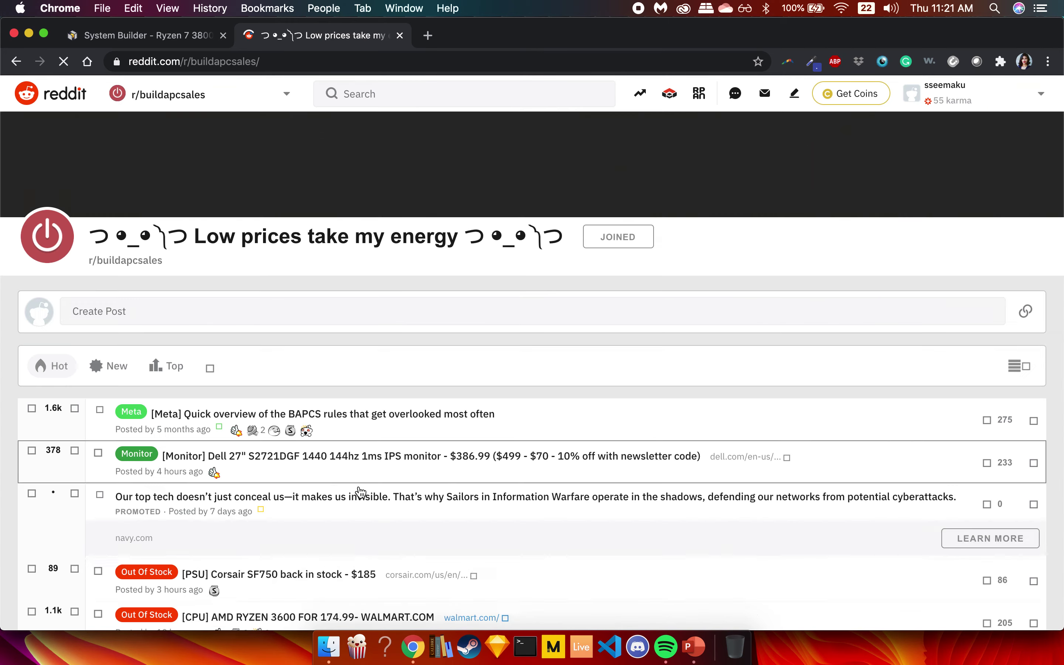
scroll(275, 503, down, 6)
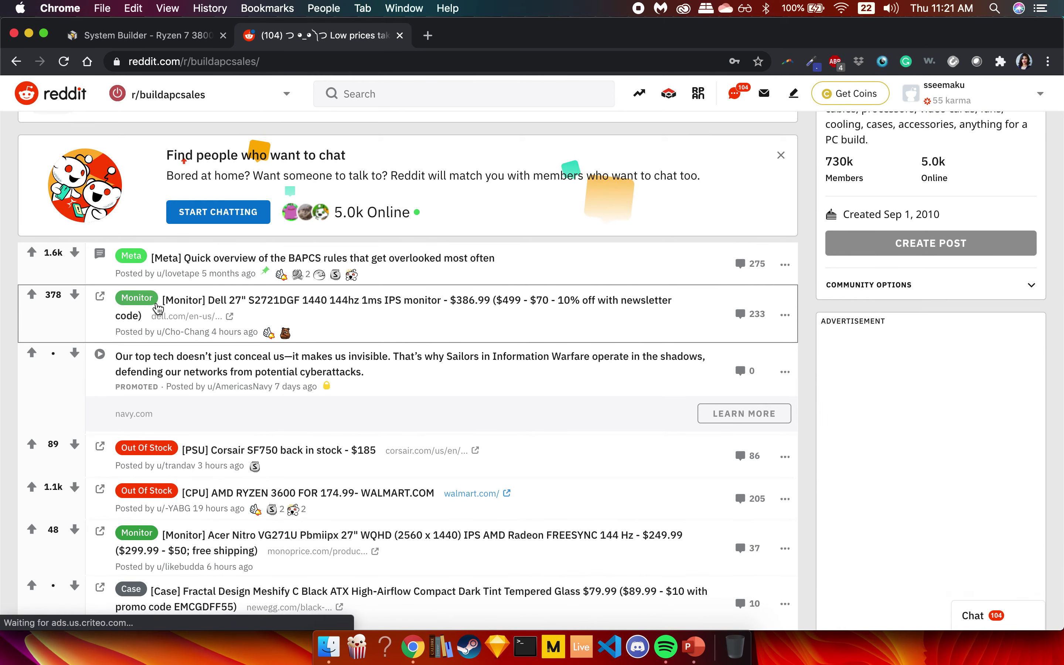
scroll(157, 308, down, 2)
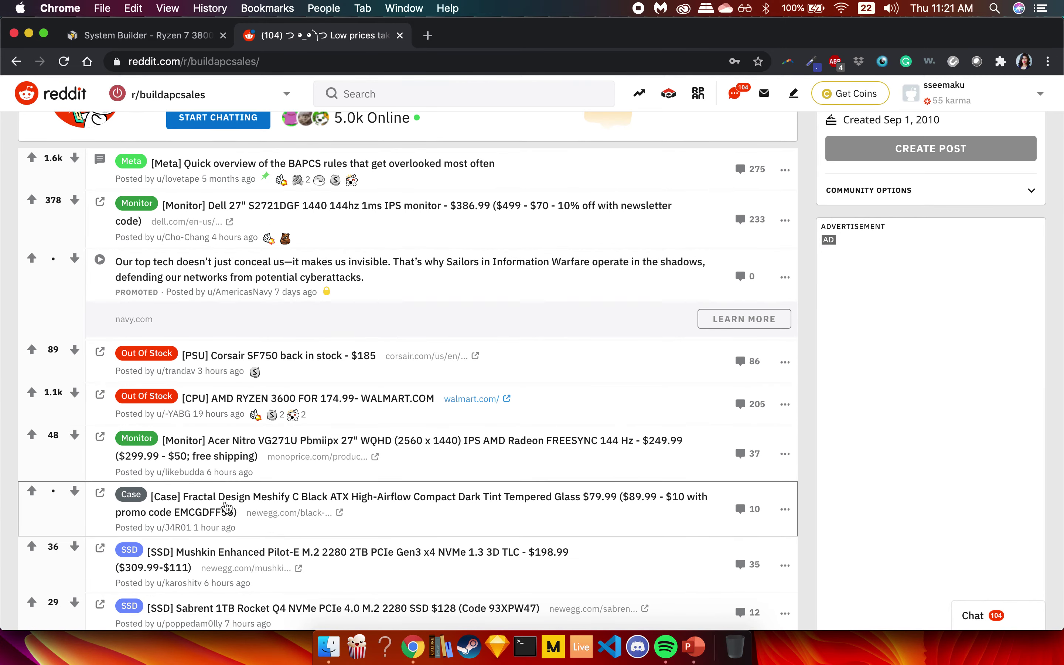
scroll(254, 514, down, 2)
scroll(253, 514, down, 3)
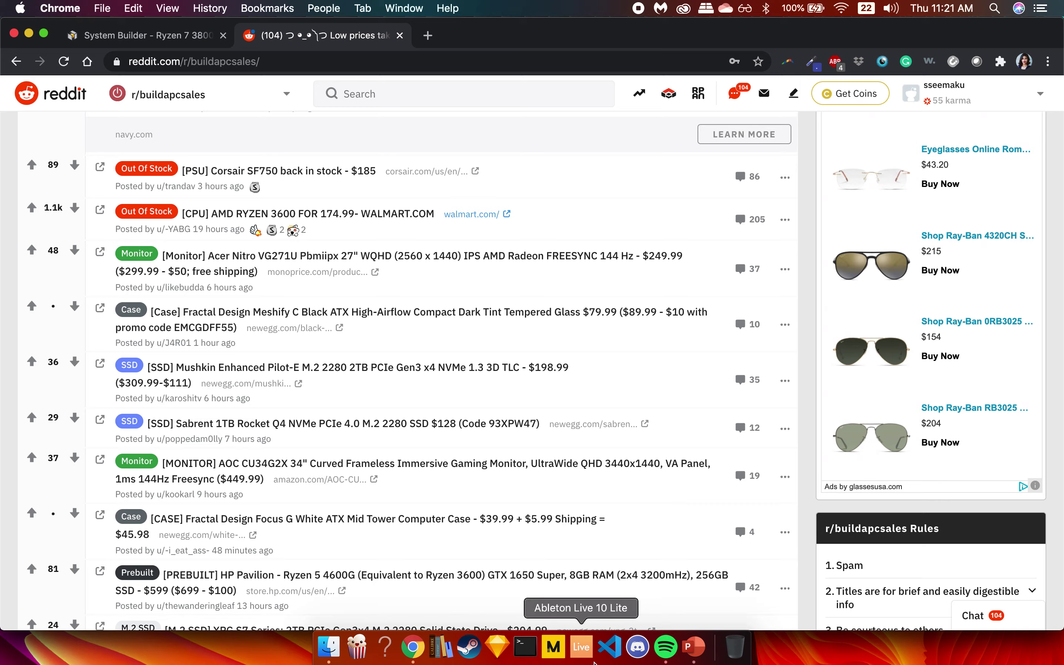
key(ctrl+Up)
click(387, 300)
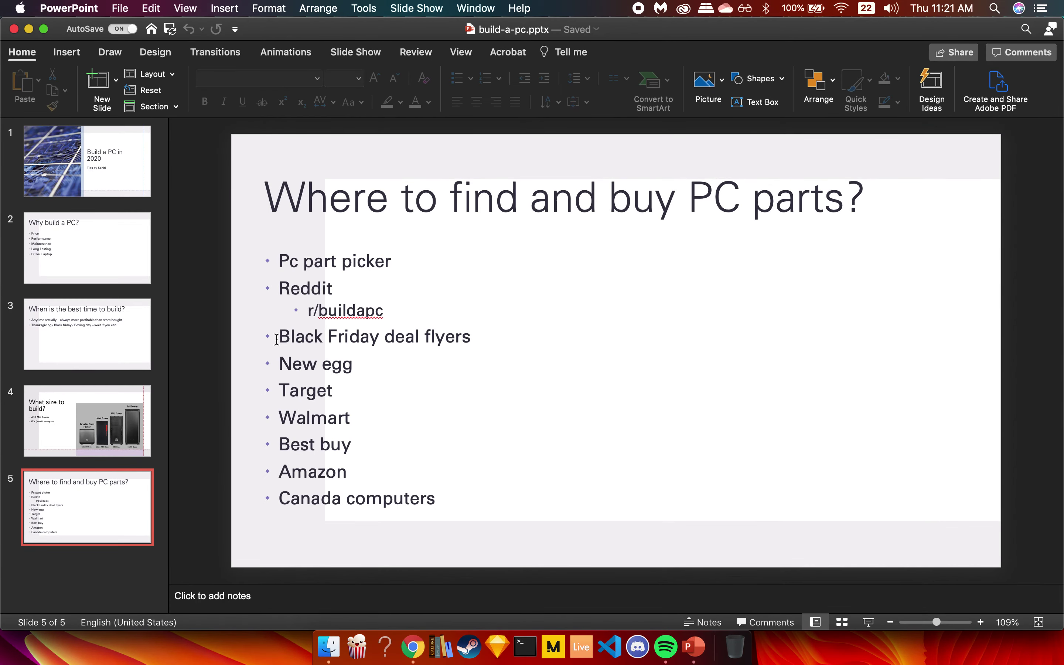
- Point out 'Black Friday' and the New egg entry in slide 5's list, then deselect it
drag(277, 339, 354, 337)
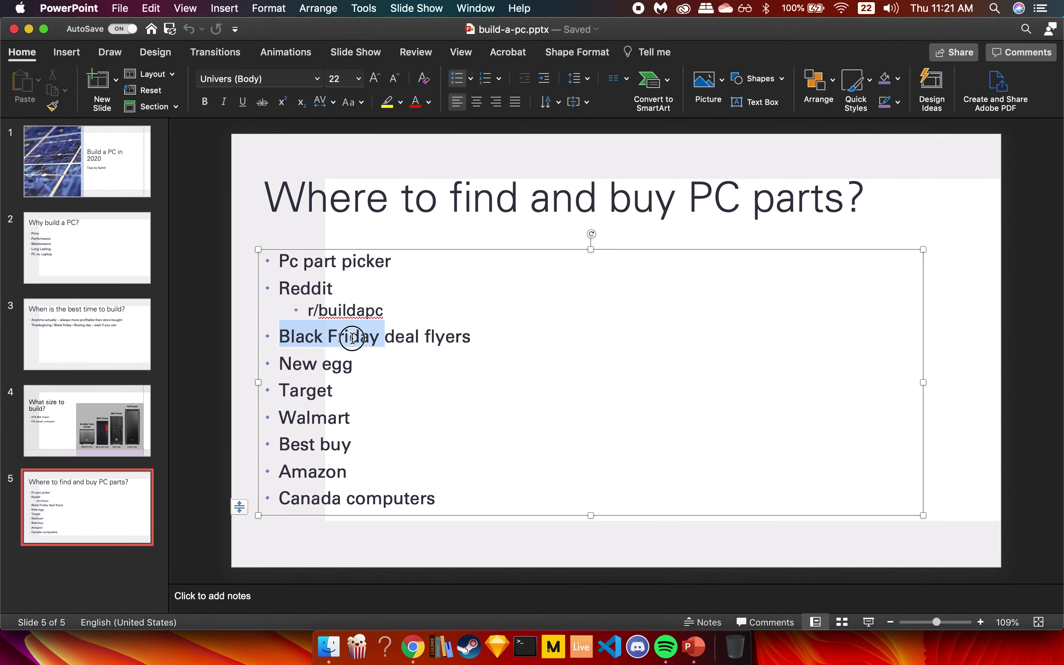
click(455, 393)
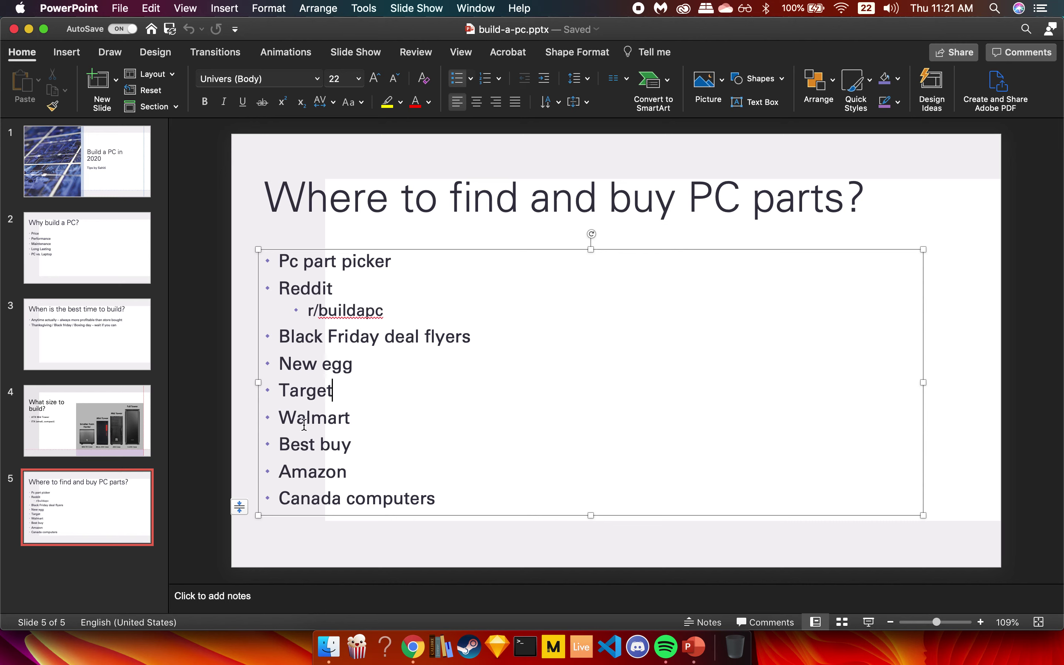
click(282, 363)
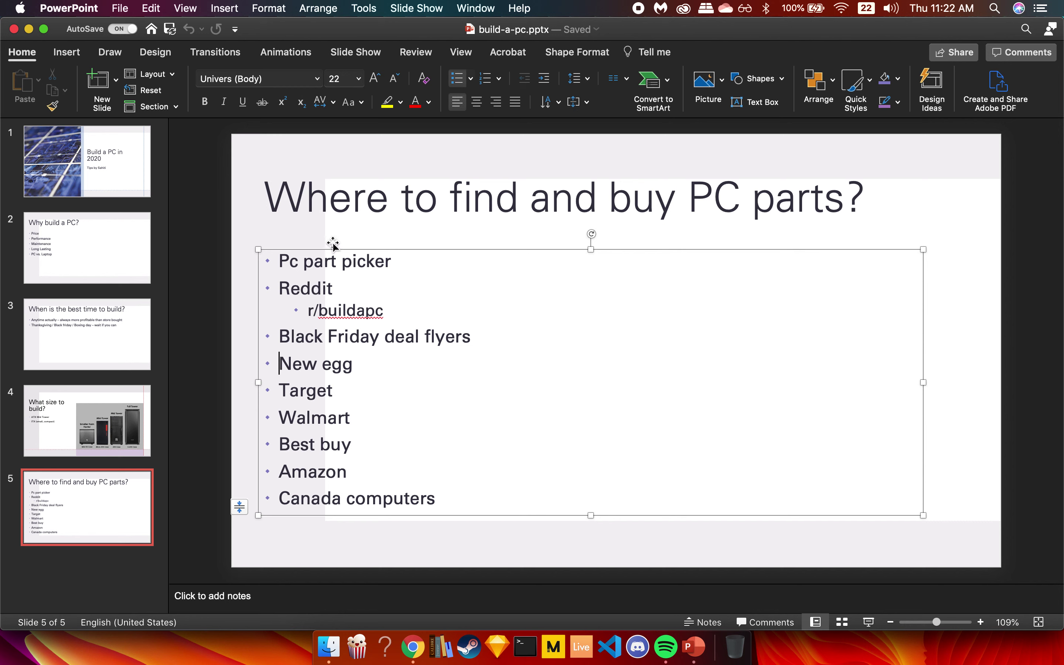
click(389, 566)
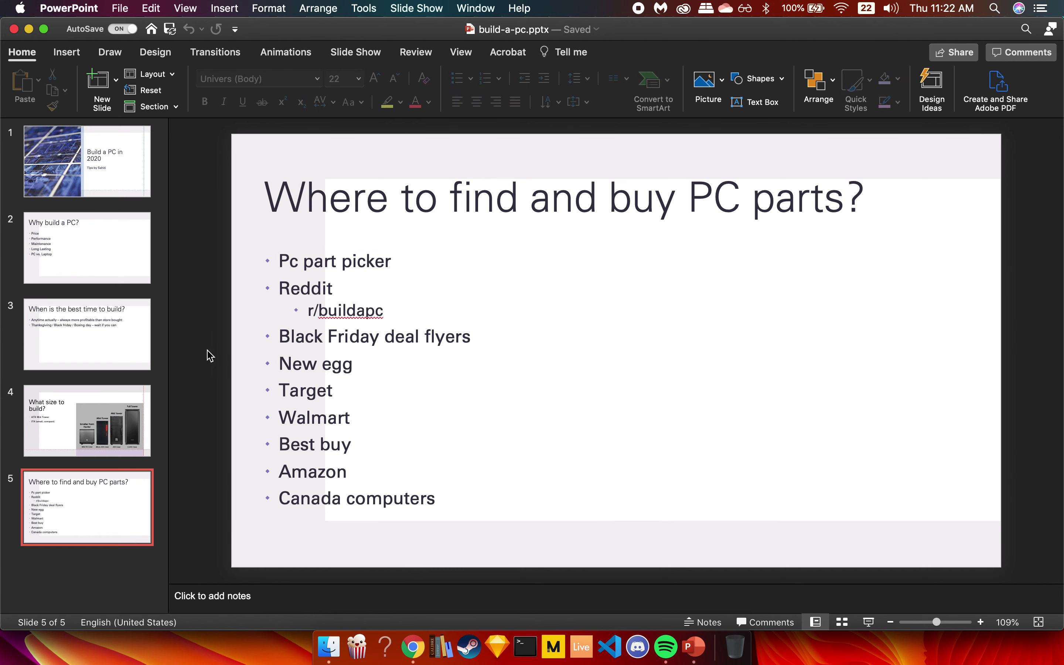